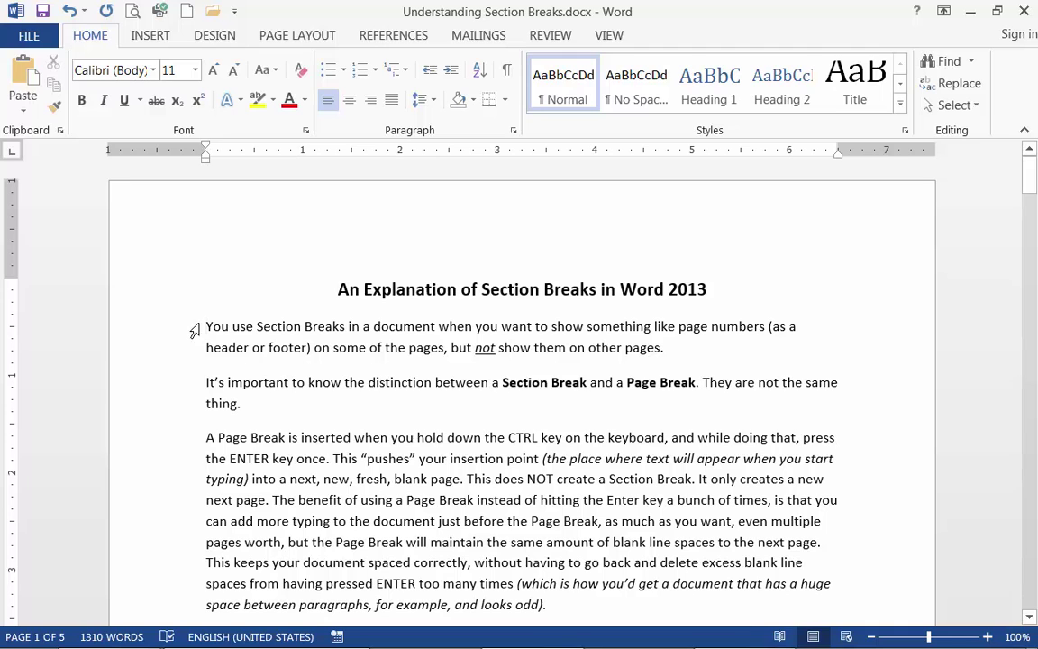
Step: Indent the first paragraph with three tabs, then backspace it back to the left margin
{"action": "key", "text": "Tab"}
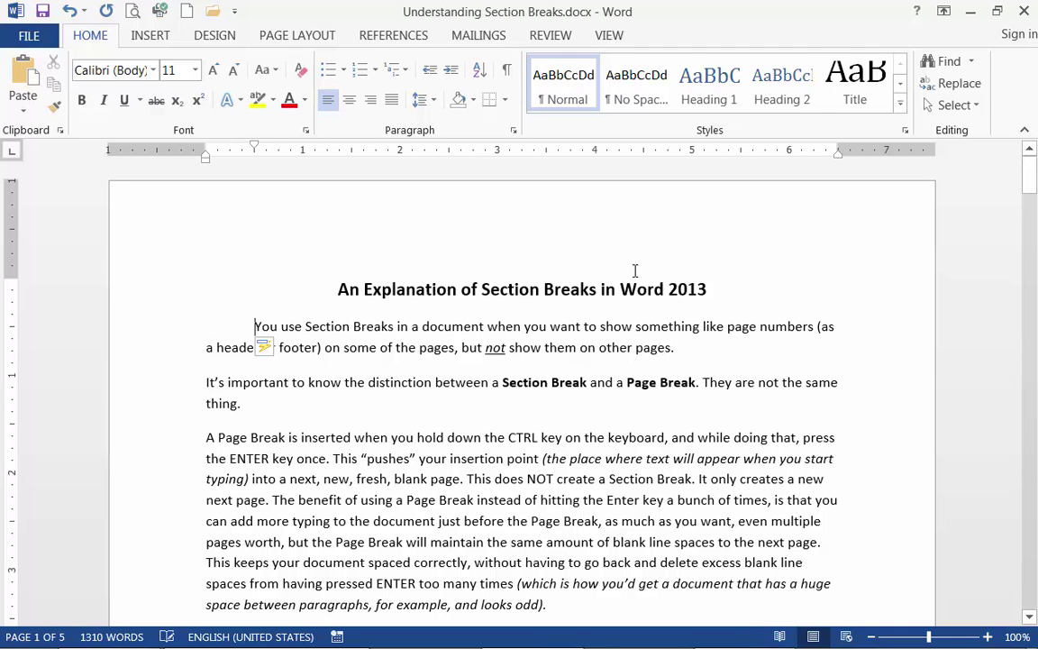
{"action": "key", "text": "Tab"}
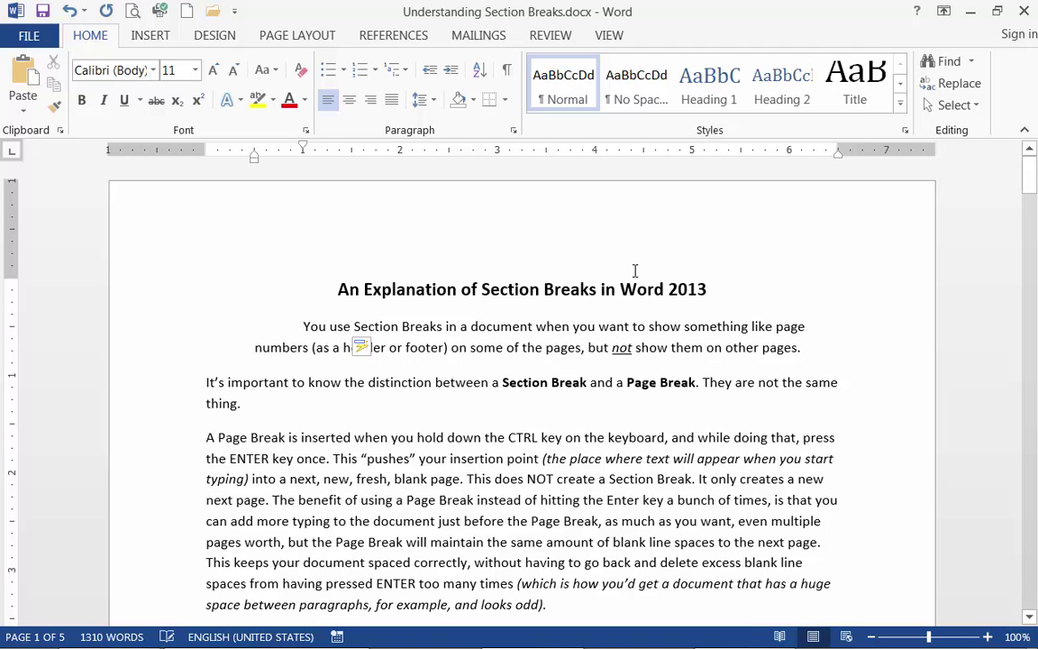
{"action": "key", "text": "Tab"}
{"action": "key", "text": "BackSpace"}
{"action": "key", "text": "BackSpace"}
{"action": "key", "text": "BackSpace"}
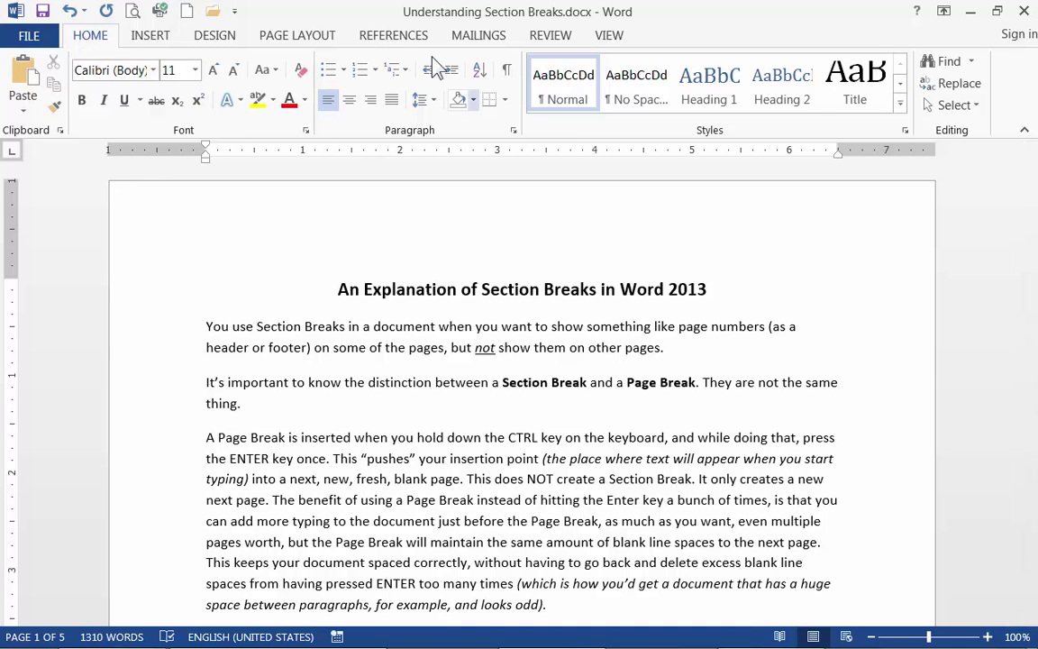
Step: Open the Paragraph dialog and then its Tabs dialog, moving both windows into view
{"action": "left_click", "coordinate": [514, 131]}
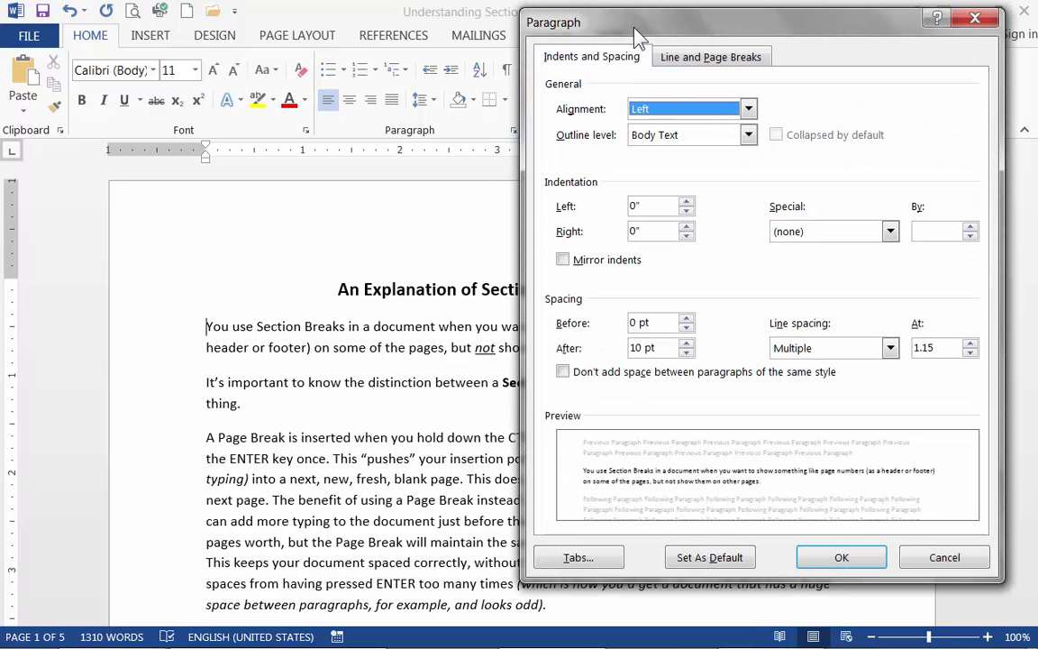
{"action": "left_click_drag", "start_coordinate": [639, 32], "coordinate": [628, 28]}
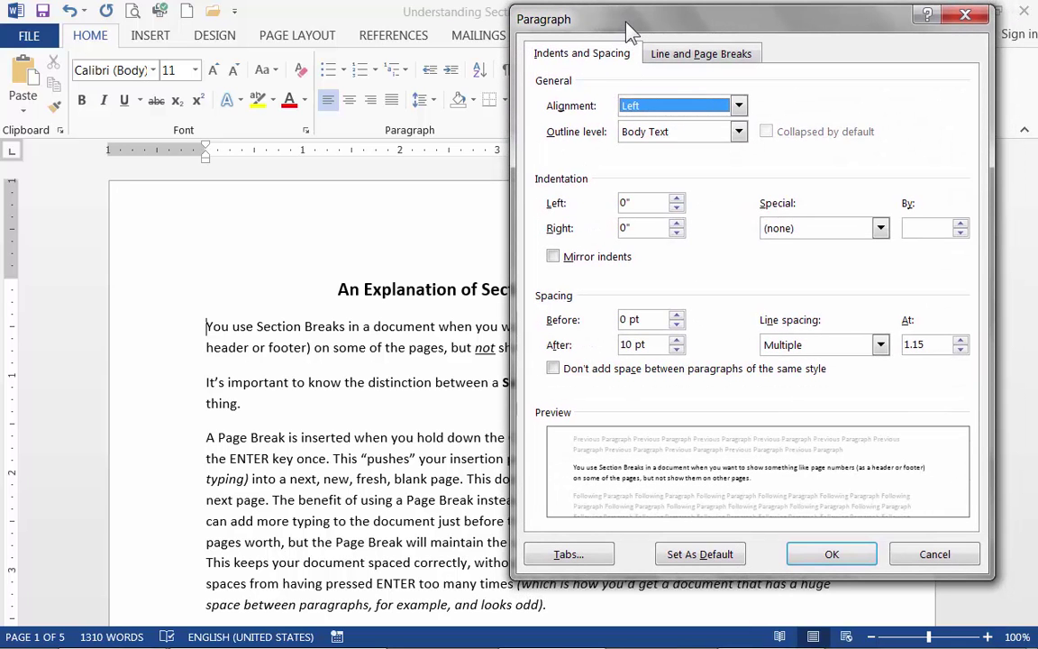
{"action": "left_click", "coordinate": [545, 555]}
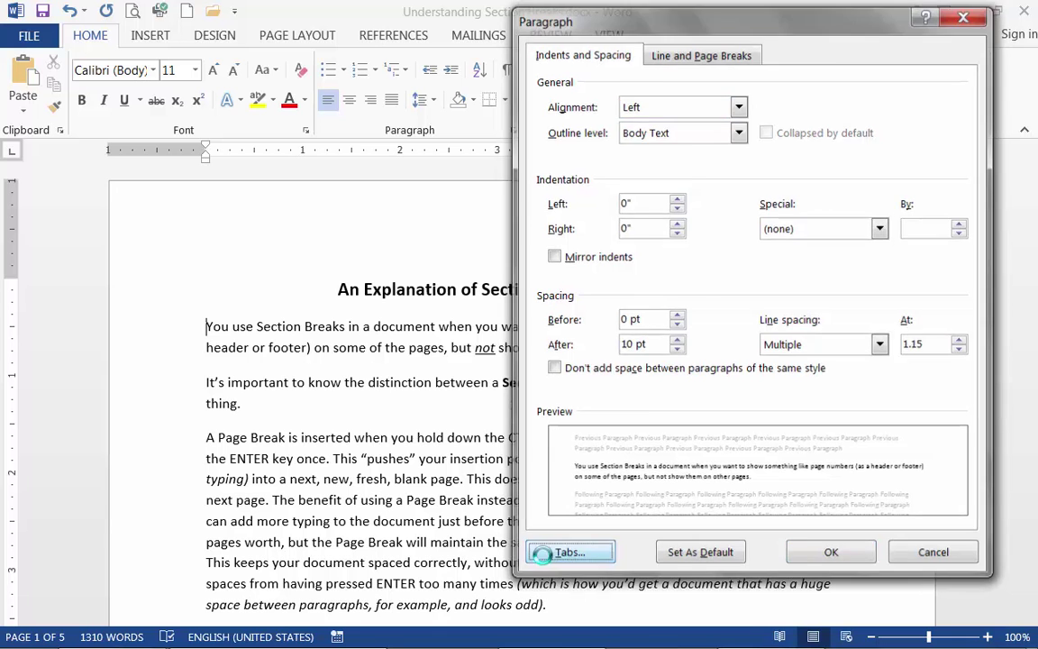
{"action": "left_click_drag", "start_coordinate": [698, 119], "coordinate": [696, 59]}
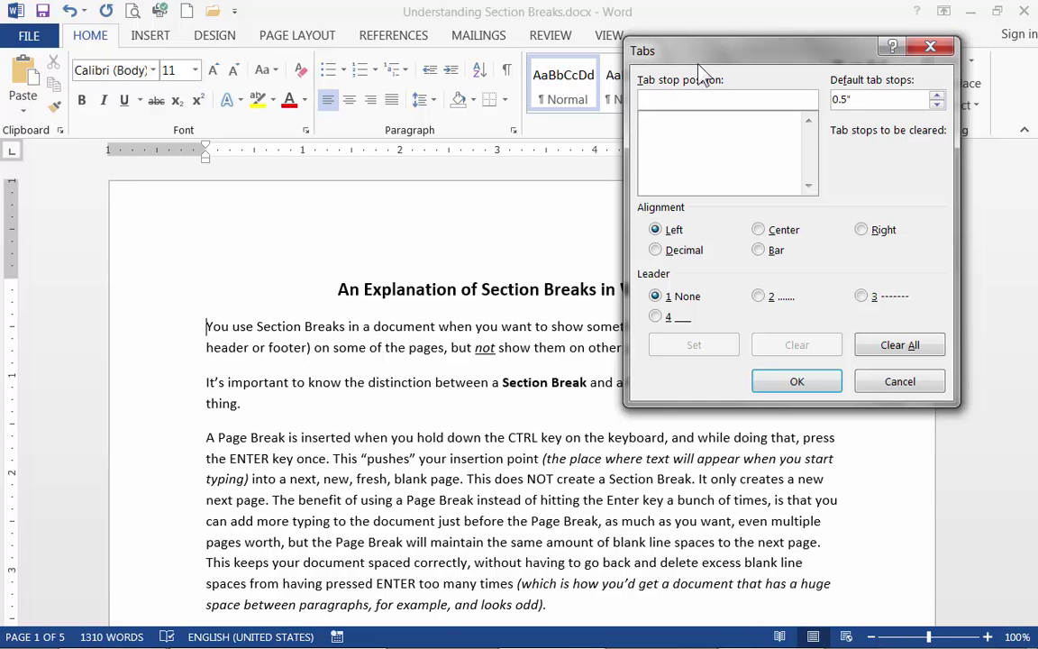
Step: Enter 2.5 as the tab stop position and choose Left alignment after trying Center and Right
{"action": "left_click_drag", "start_coordinate": [628, 56], "coordinate": [648, 74]}
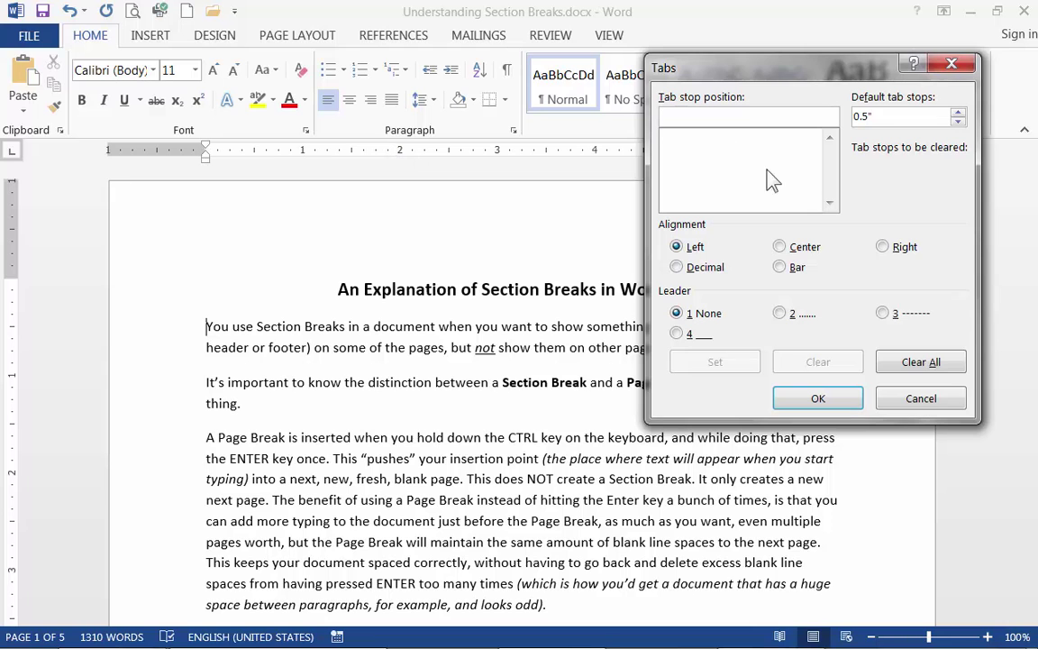
{"action": "type", "text": "2.5"}
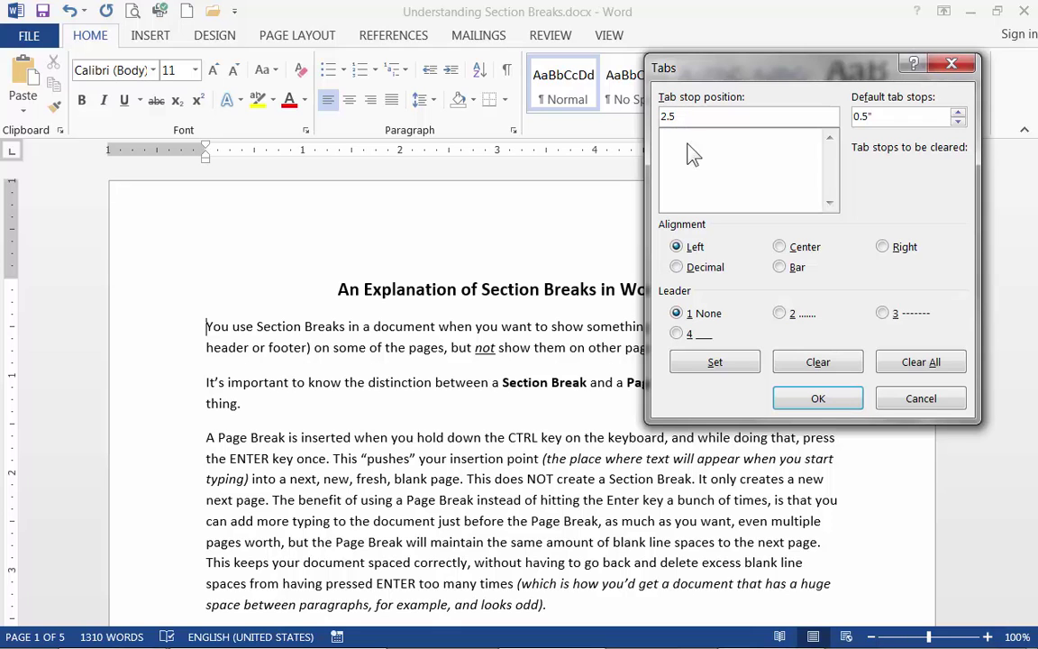
{"action": "left_click", "coordinate": [678, 248]}
{"action": "left_click", "coordinate": [782, 250]}
{"action": "left_click", "coordinate": [881, 250]}
{"action": "left_click", "coordinate": [677, 249]}
Step: Choose the dotted leader (option 2), set the 2.5" tab stop, and confirm with OK
{"action": "left_click", "coordinate": [779, 314]}
{"action": "left_click", "coordinate": [695, 373]}
{"action": "left_click", "coordinate": [809, 399]}
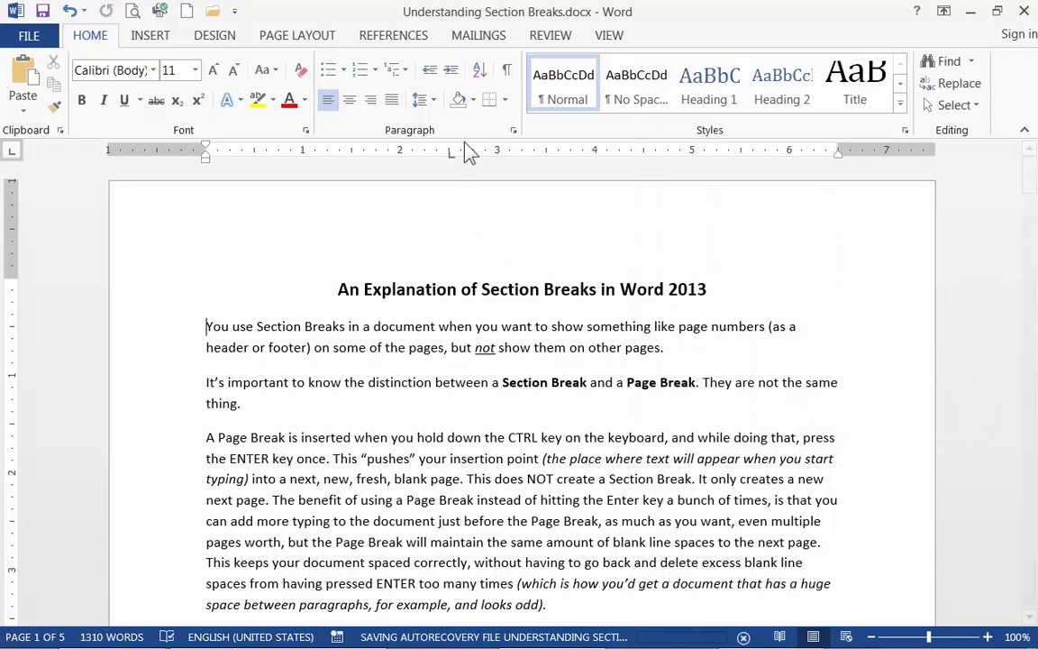
Step: Re-place the 2.5" left tab stop on the ruler and insert a tab before the paragraph text
{"action": "left_click_drag", "start_coordinate": [451, 169], "coordinate": [459, 202]}
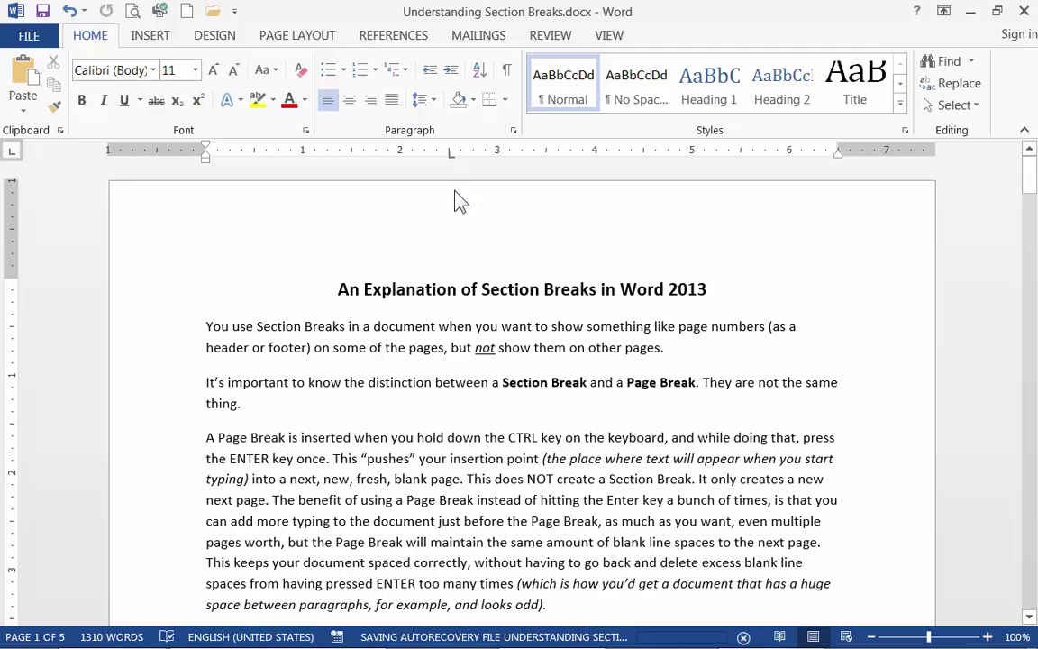
{"action": "left_click", "coordinate": [450, 153]}
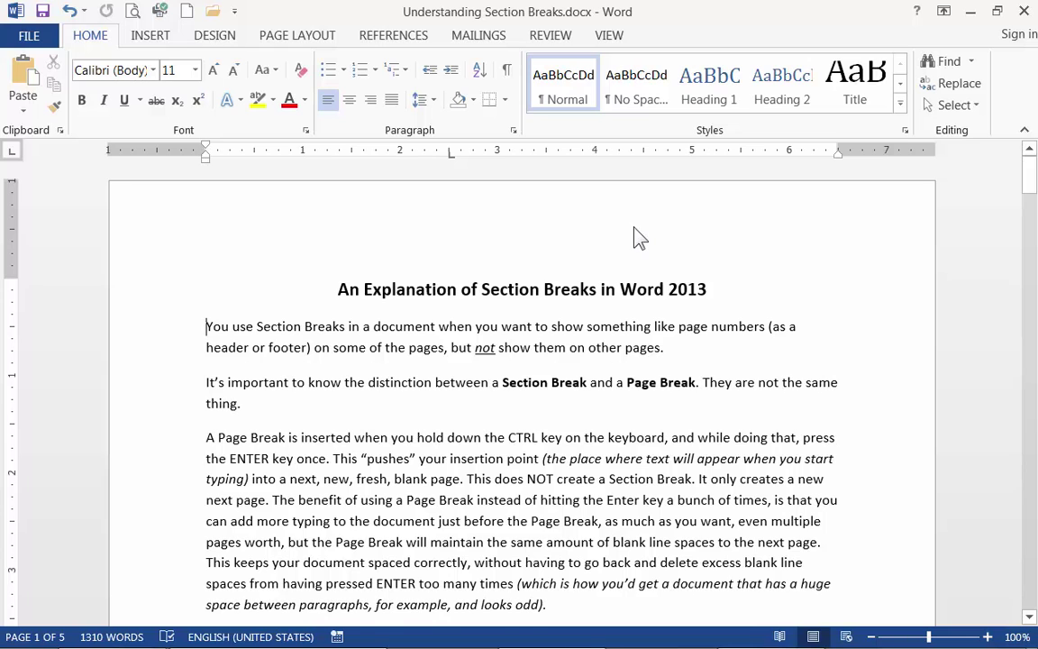
{"action": "key", "text": "Tab"}
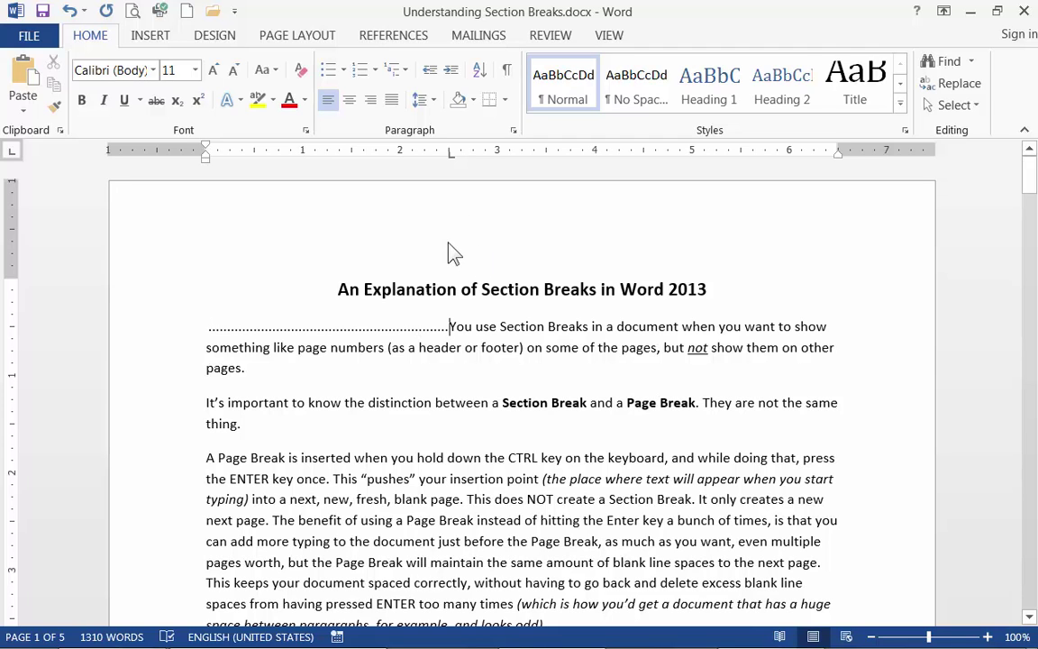
{"action": "key", "text": "Tab"}
{"action": "key", "text": "Tab"}
{"action": "key", "text": "BackSpace"}
{"action": "key", "text": "BackSpace"}
{"action": "key", "text": "Tab"}
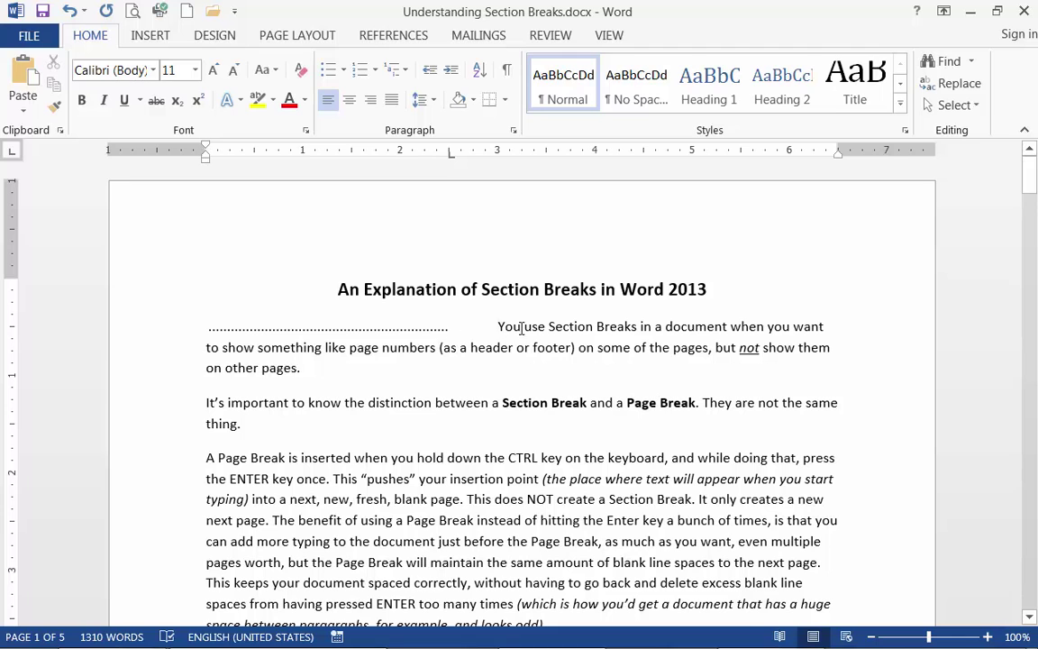
{"action": "key", "text": "Tab"}
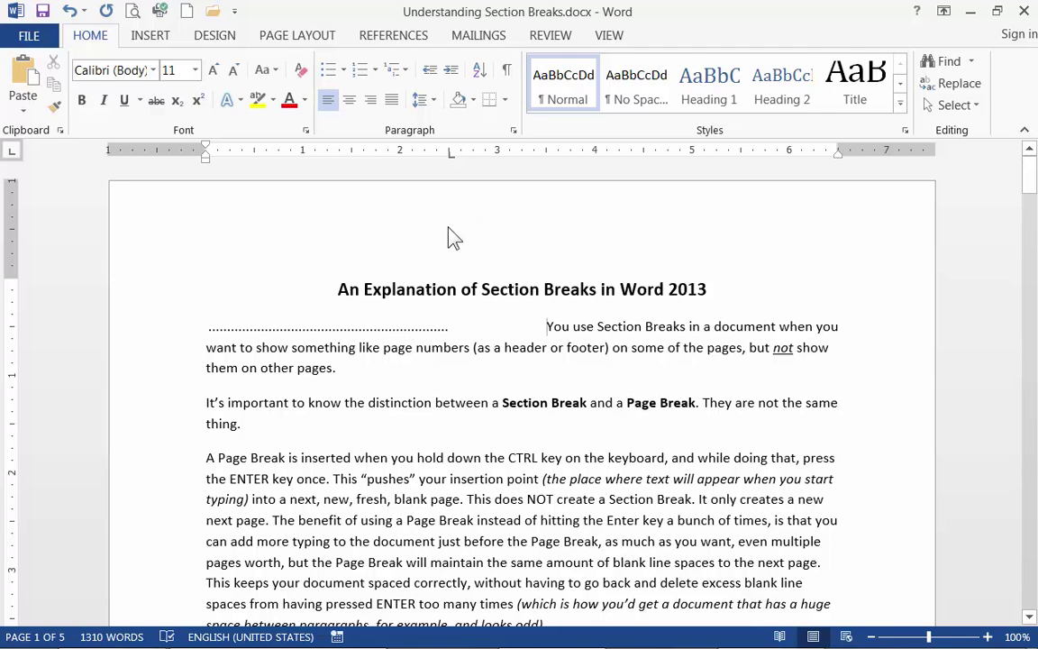
{"action": "key", "text": "BackSpace"}
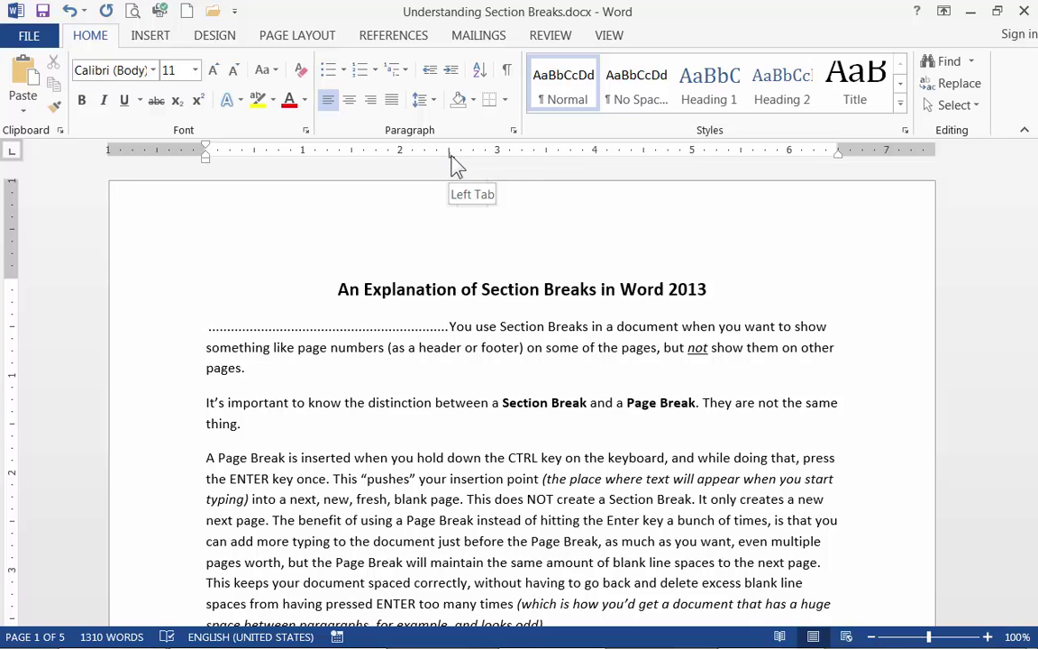
Step: Move the tab stop marker from 2.5" to about 2.8" on the ruler, undoing one misplaced drag
{"action": "left_click_drag", "start_coordinate": [449, 159], "coordinate": [348, 160]}
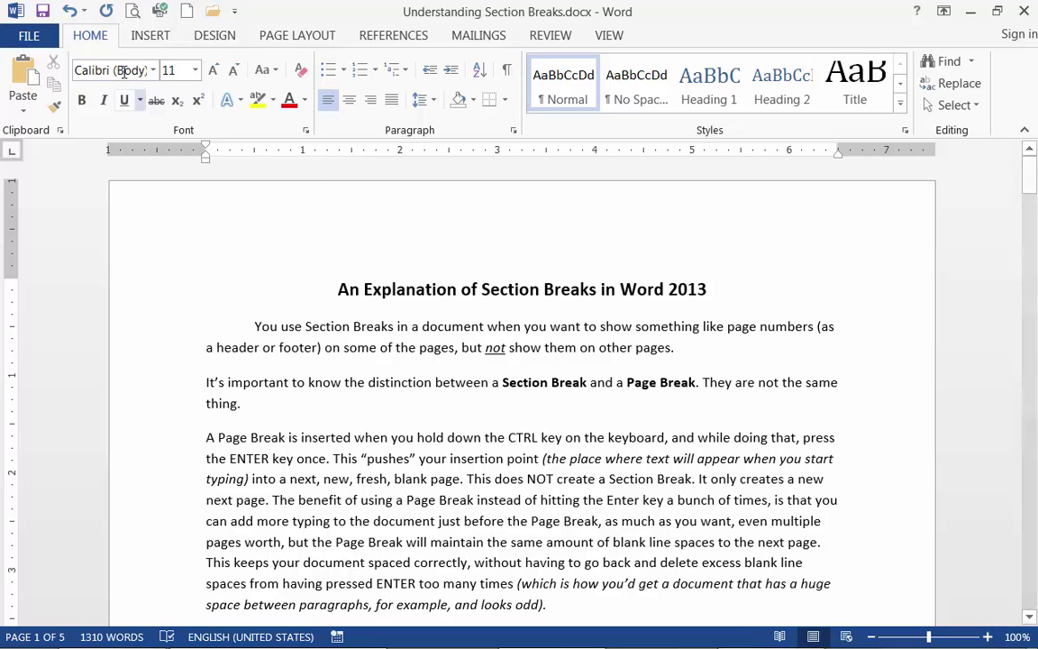
{"action": "left_click", "coordinate": [71, 12]}
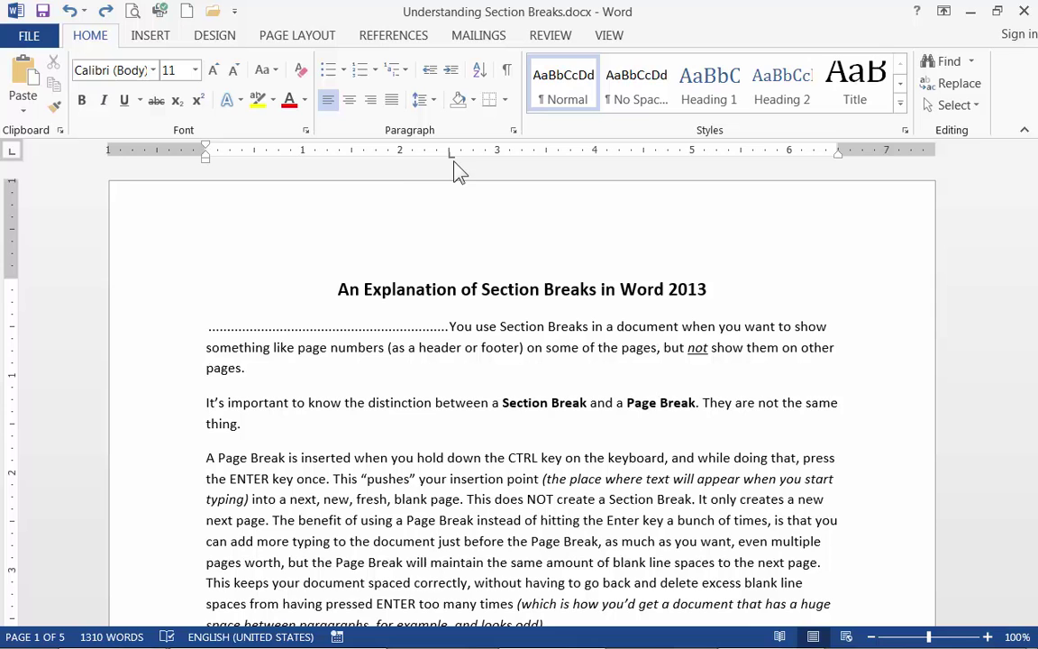
{"action": "left_click_drag", "start_coordinate": [450, 153], "coordinate": [481, 162]}
{"action": "left_click", "coordinate": [370, 322]}
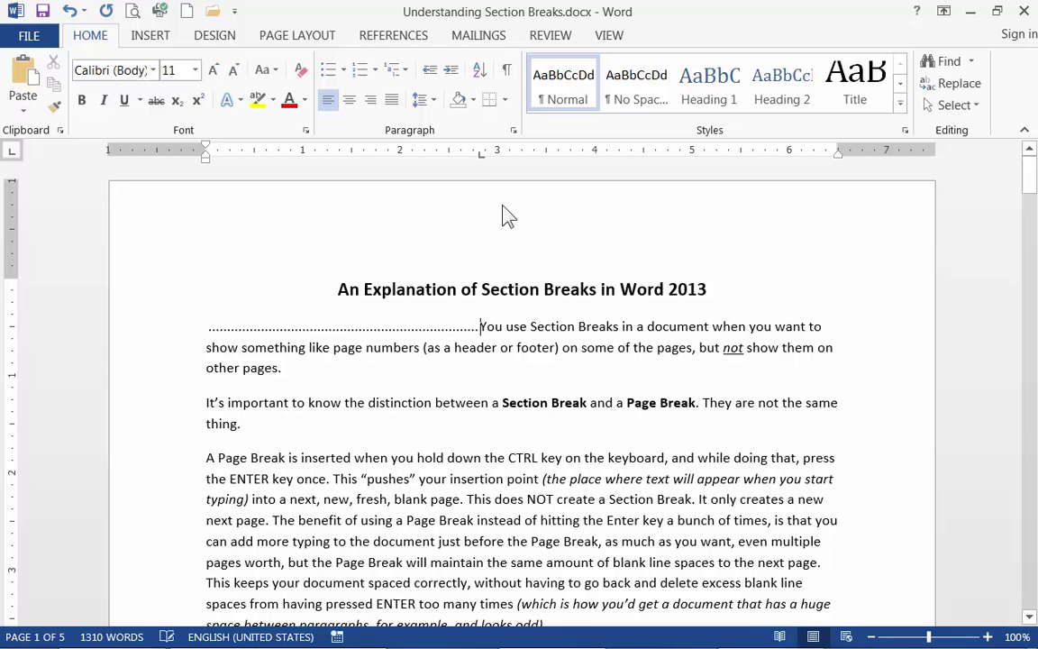
{"action": "left_click", "coordinate": [480, 153]}
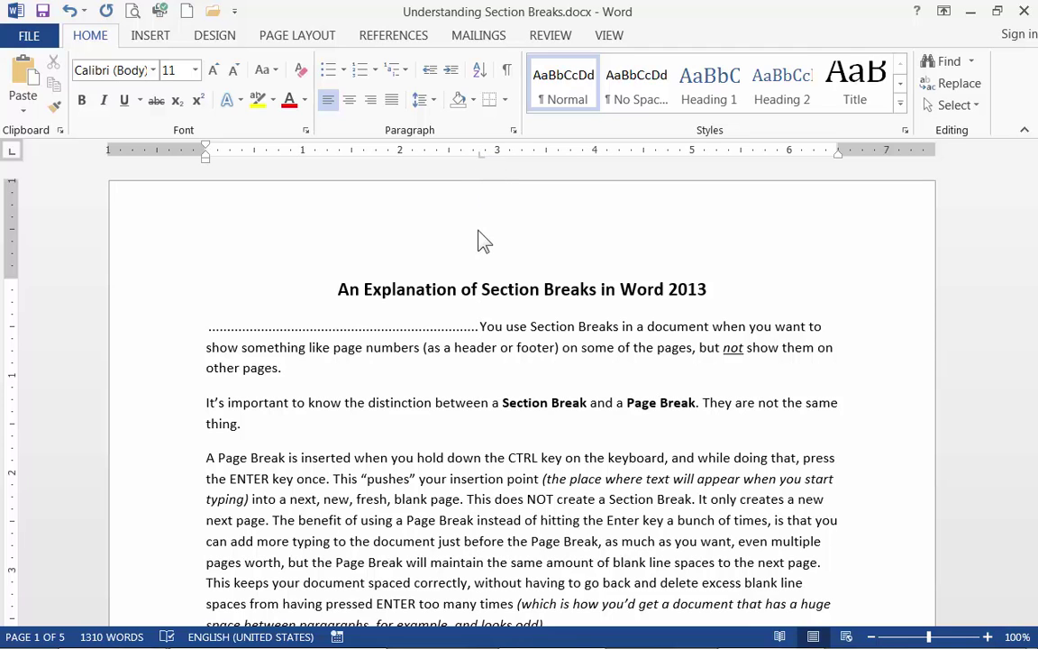
{"action": "key", "text": "ctrl+z"}
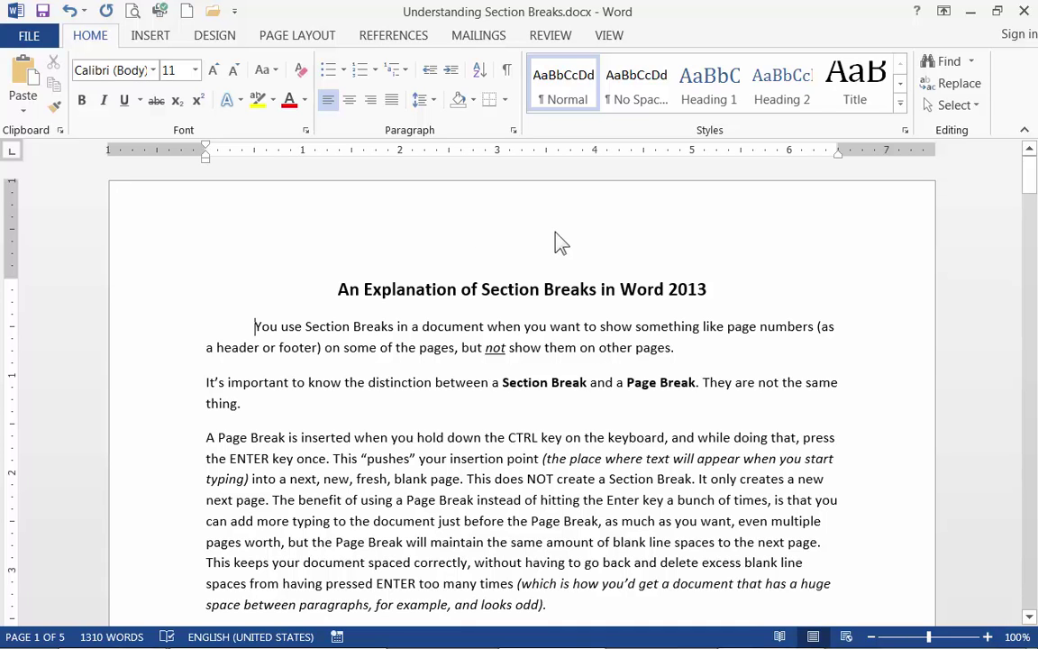
{"action": "left_click", "coordinate": [69, 11]}
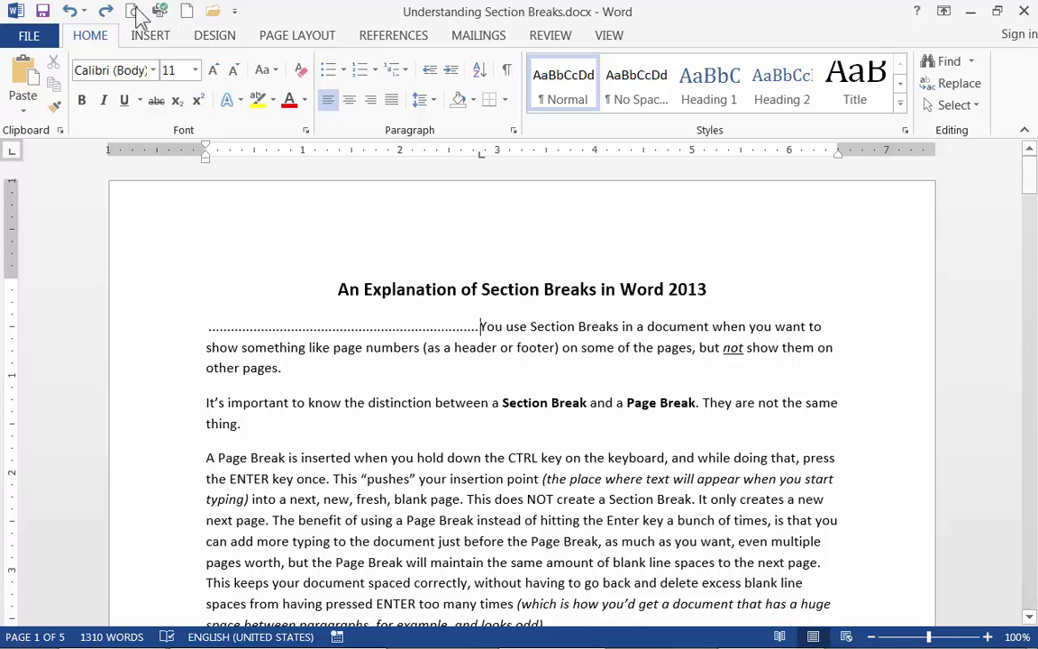
Step: Reopen the Paragraph and Tabs dialogs to check the 2.81" left dotted-leader tab stop
{"action": "left_click", "coordinate": [512, 131]}
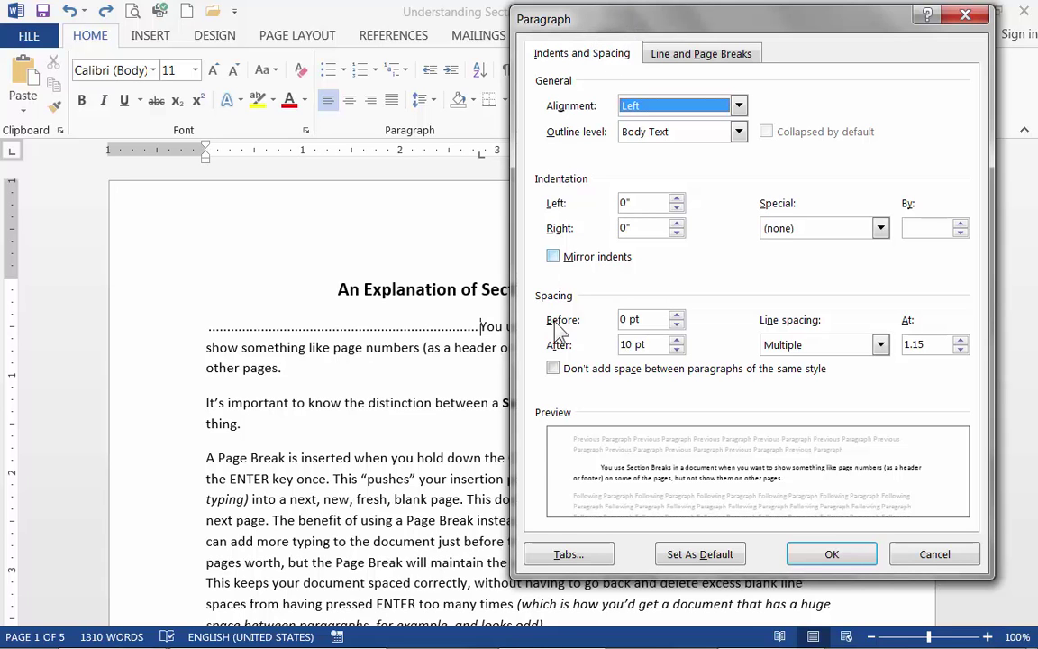
{"action": "left_click", "coordinate": [543, 553]}
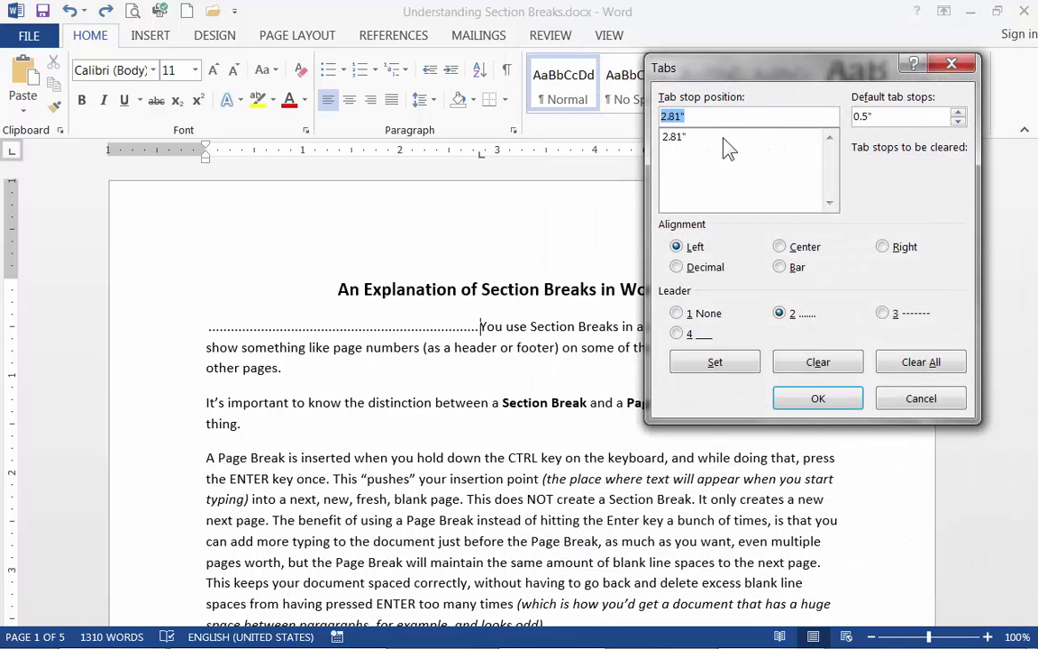